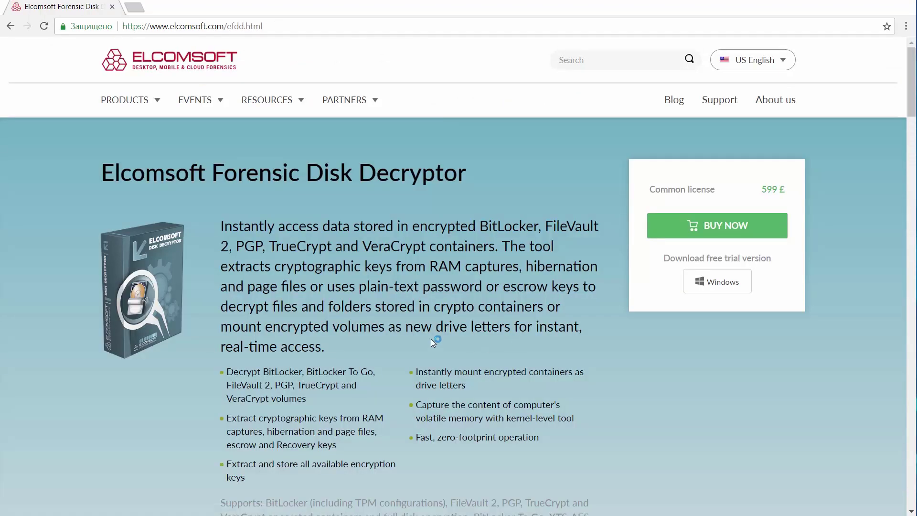
# Look through the Elcomsoft Forensic Disk Decryptor product page, from its new features down to the corporate news section
pyautogui.scroll(-13, 431, 339)
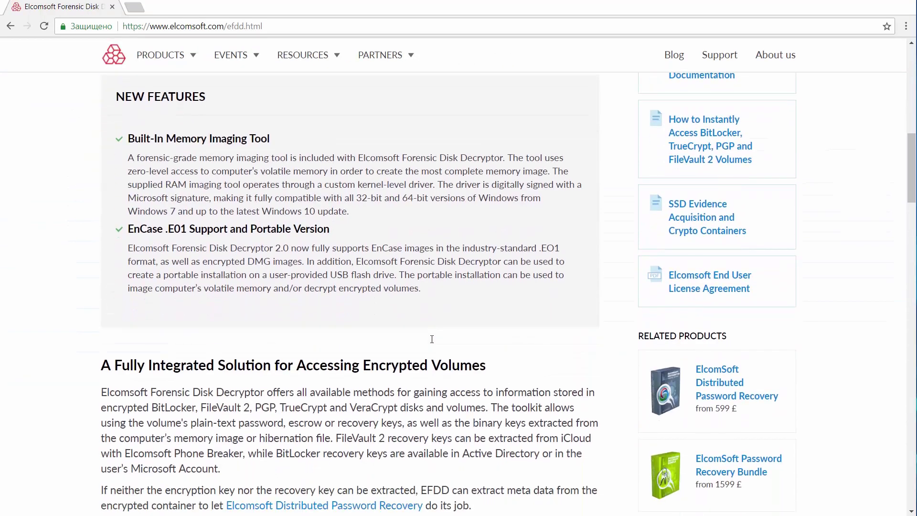
pyautogui.scroll(-11, 432, 339)
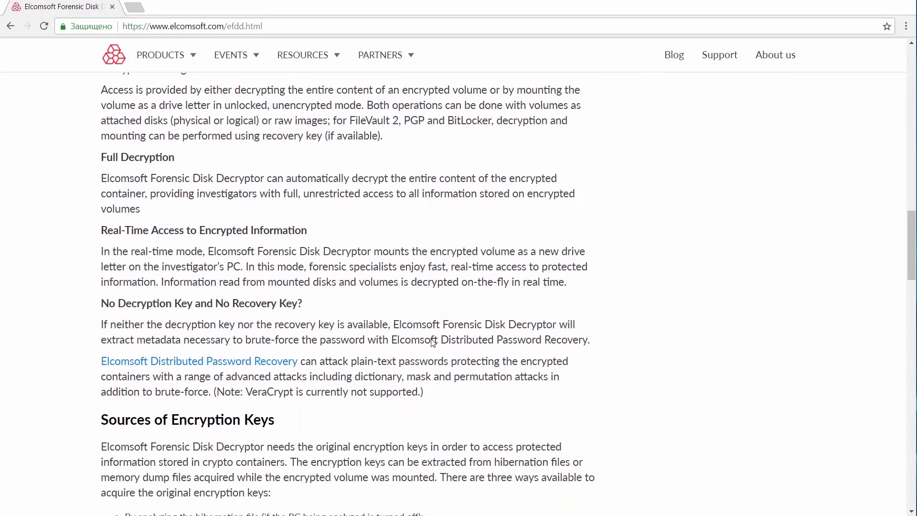
pyautogui.scroll(-10, 432, 341)
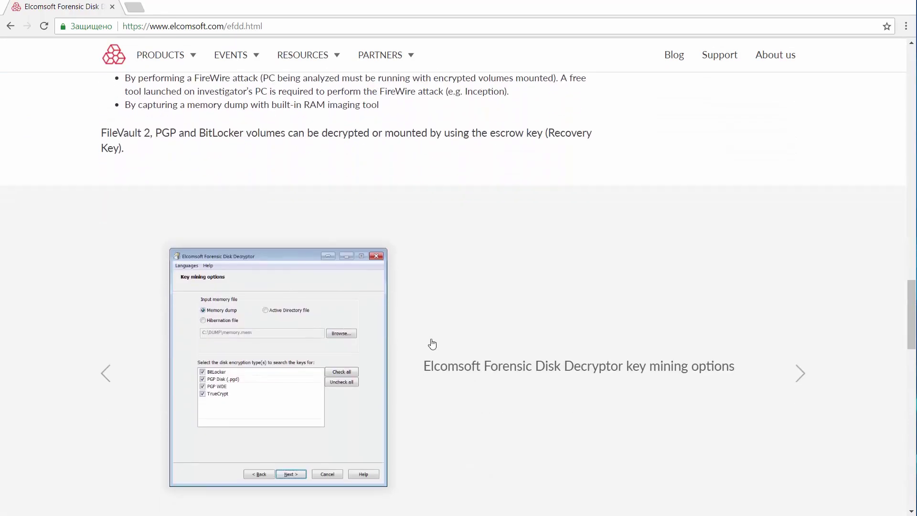
pyautogui.scroll(-9, 432, 343)
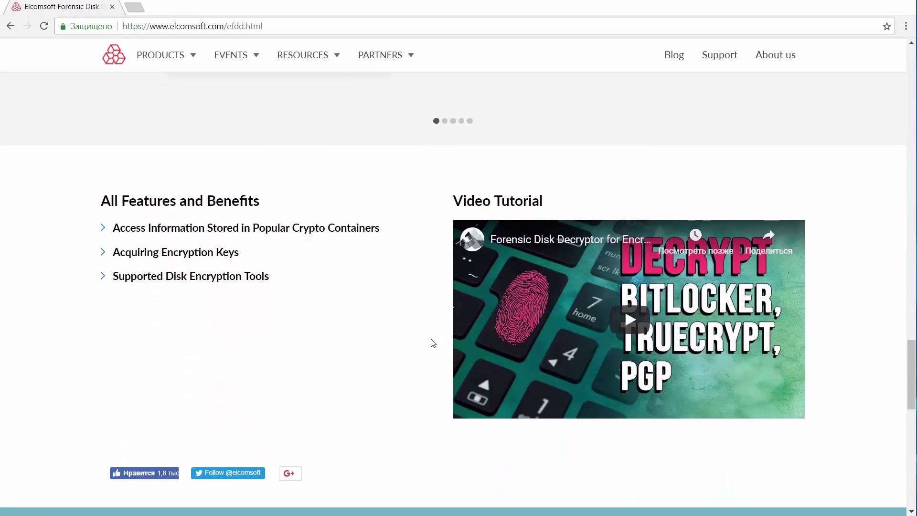
pyautogui.scroll(-10, 433, 343)
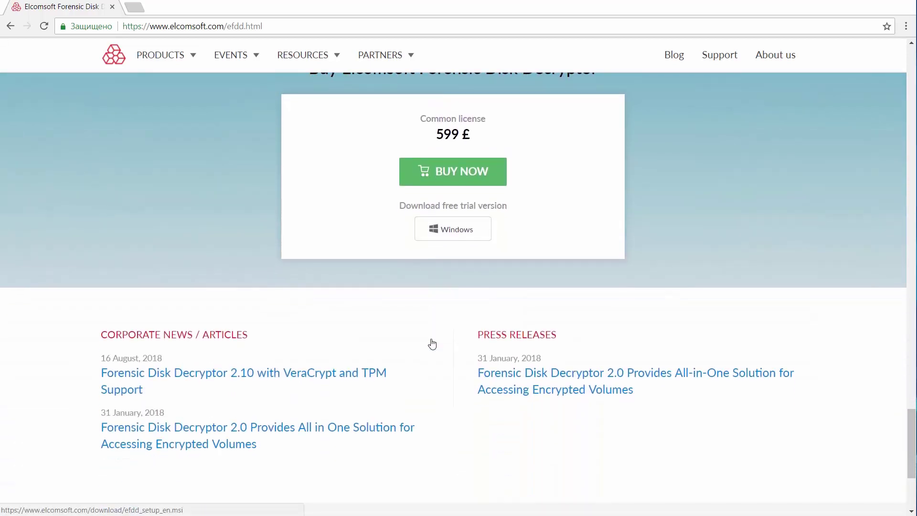
# Open the news article "Forensic Disk Decryptor 2.10 with VeraCrypt and TPM Support" and read it through
pyautogui.click(352, 373)
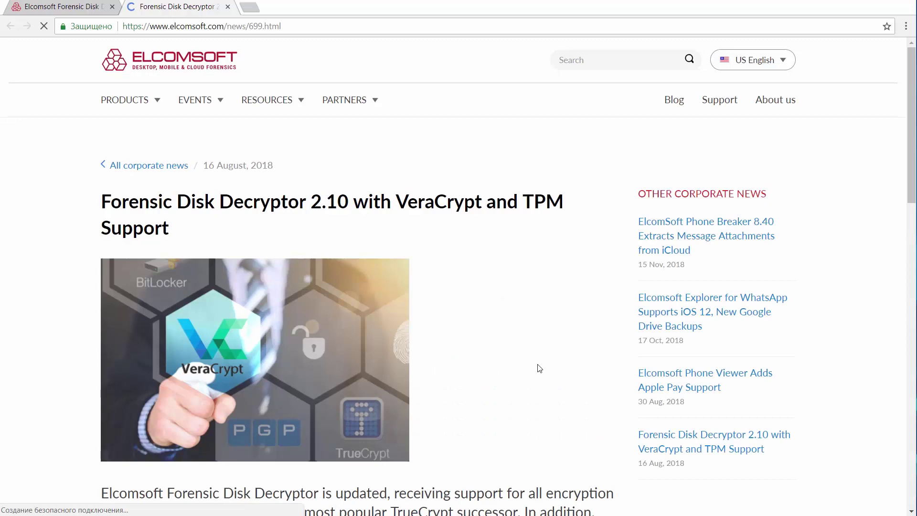
pyautogui.scroll(-3, 539, 368)
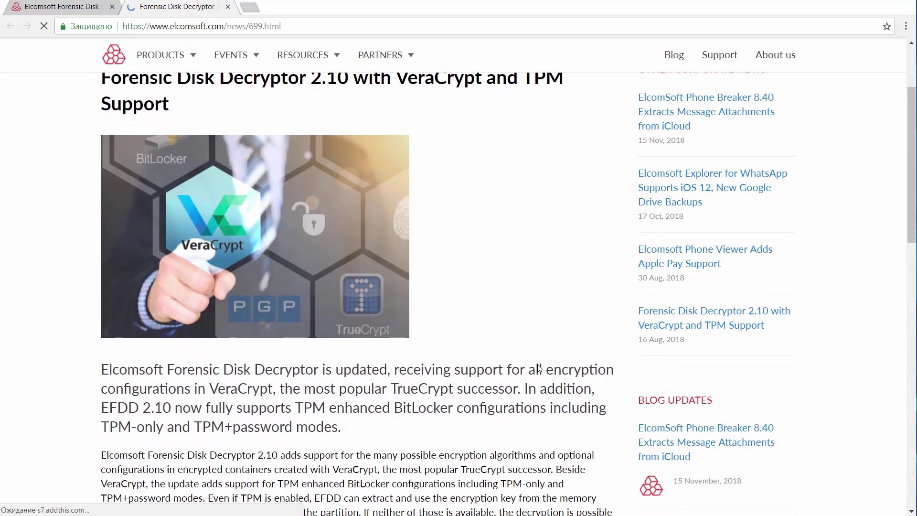
pyautogui.scroll(-7, 539, 367)
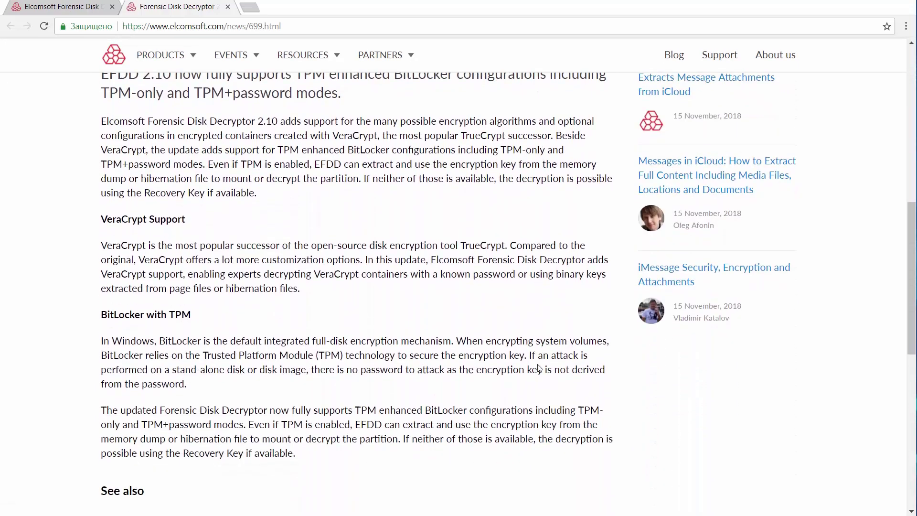
pyautogui.scroll(-3, 540, 367)
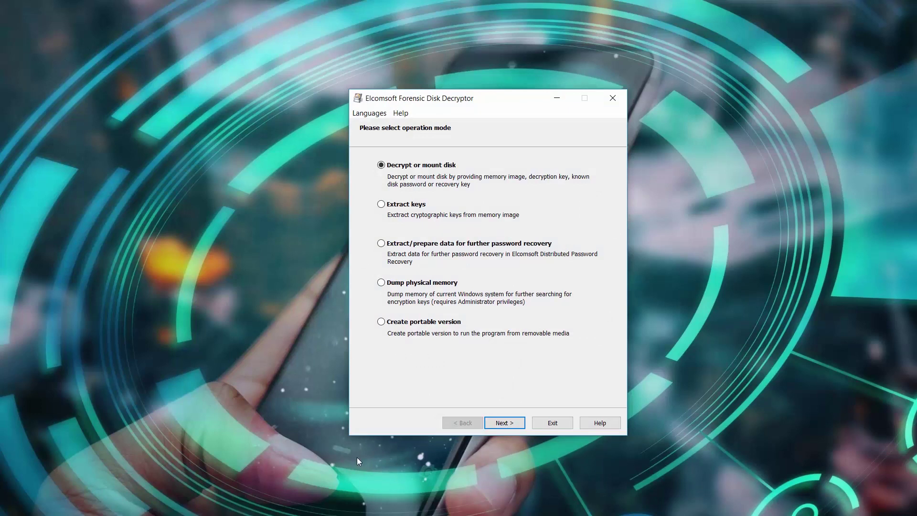
# In Elcomsoft Forensic Disk Decryptor, set up key extraction from the memory dump HiddenVol.mem in the Flash4GB folder on drive E
pyautogui.click(381, 204)
pyautogui.click(514, 423)
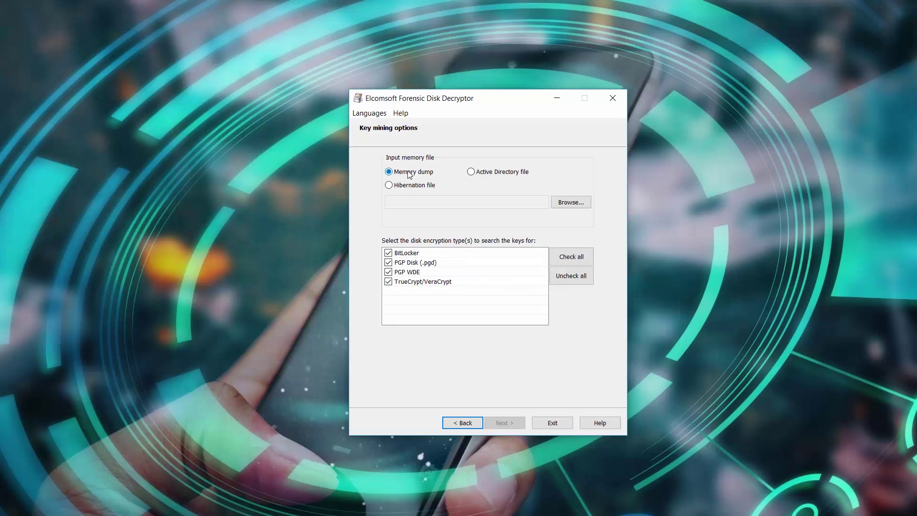
pyautogui.click(558, 203)
pyautogui.scroll(-1, 400, 281)
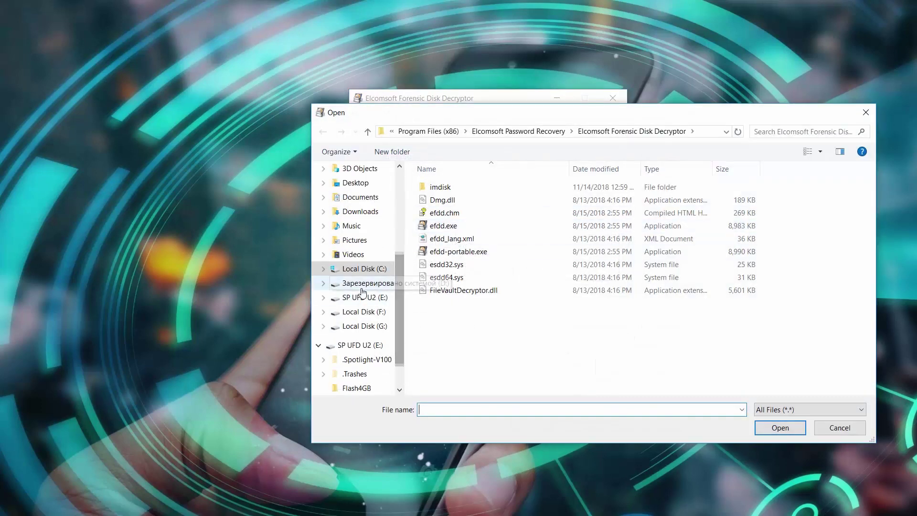
pyautogui.scroll(-1, 399, 358)
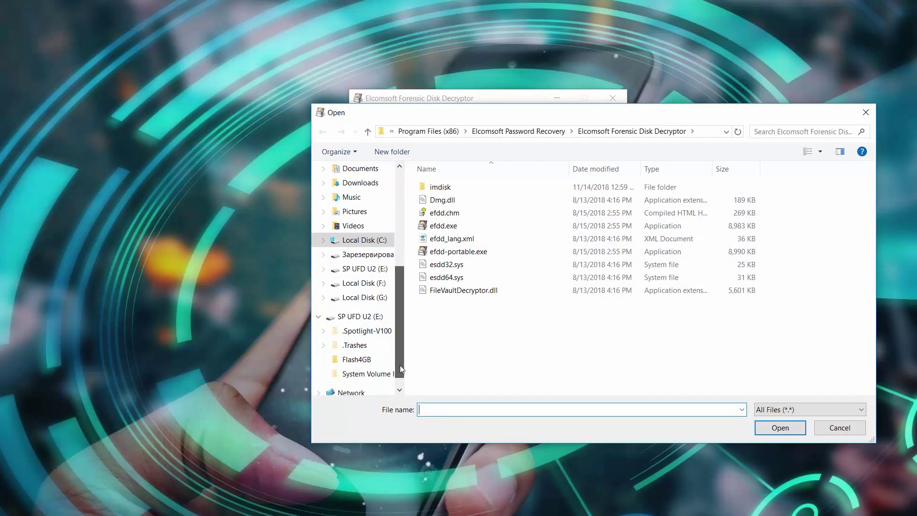
pyautogui.click(356, 359)
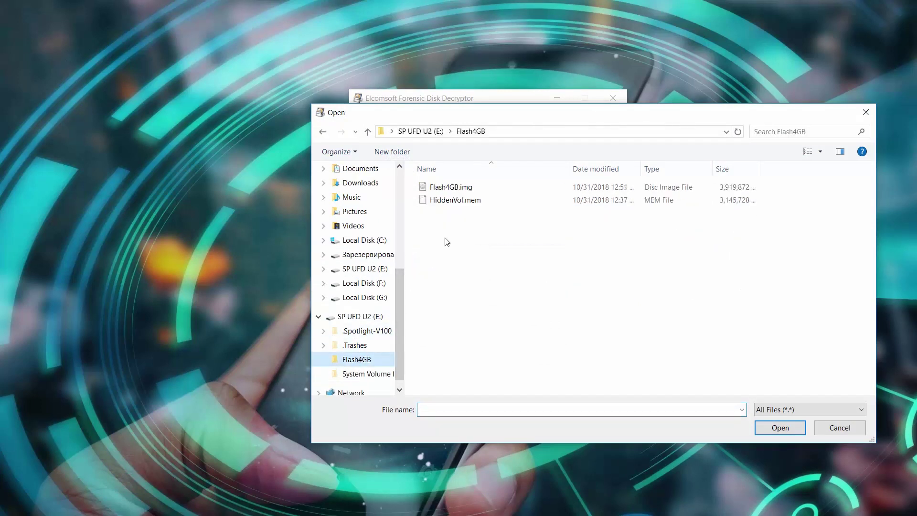
pyautogui.click(452, 203)
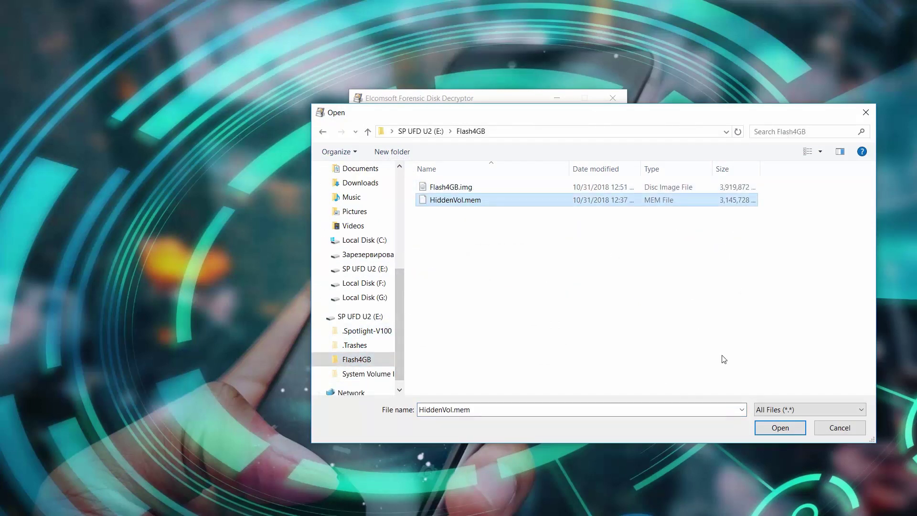
pyautogui.click(771, 431)
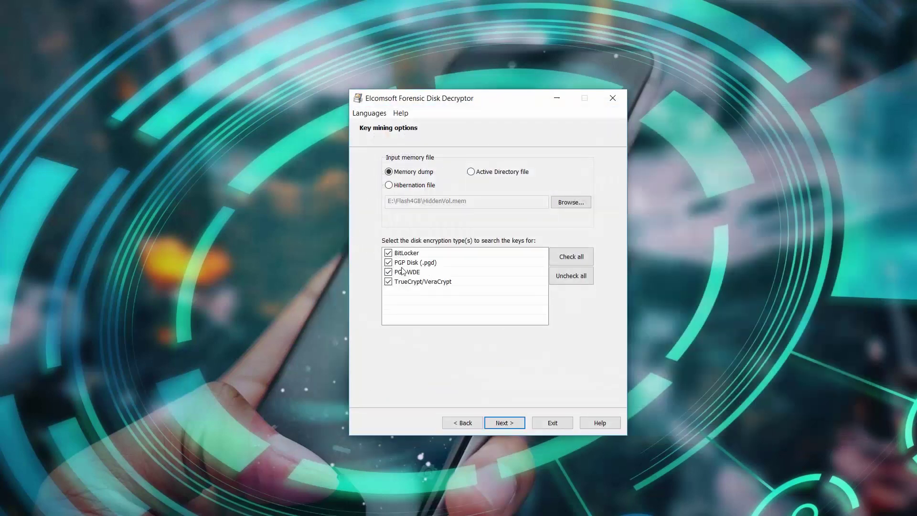
# Exclude BitLocker, PGP Disk and PGP WDE from the encryption types, keeping only TrueCrypt/VeraCrypt, and run the key search
pyautogui.click(389, 253)
pyautogui.click(389, 263)
pyautogui.click(388, 273)
pyautogui.click(518, 422)
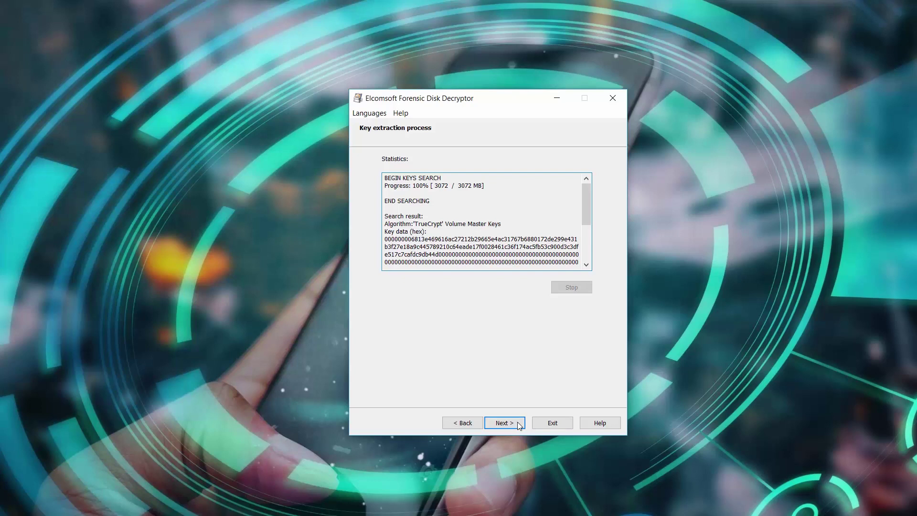
# Review the key search results and save the extracted TrueCrypt volume master keys as VeraCryptKey in the Flash4GB folder
pyautogui.moveTo(587, 213); pyautogui.dragTo(591, 253)
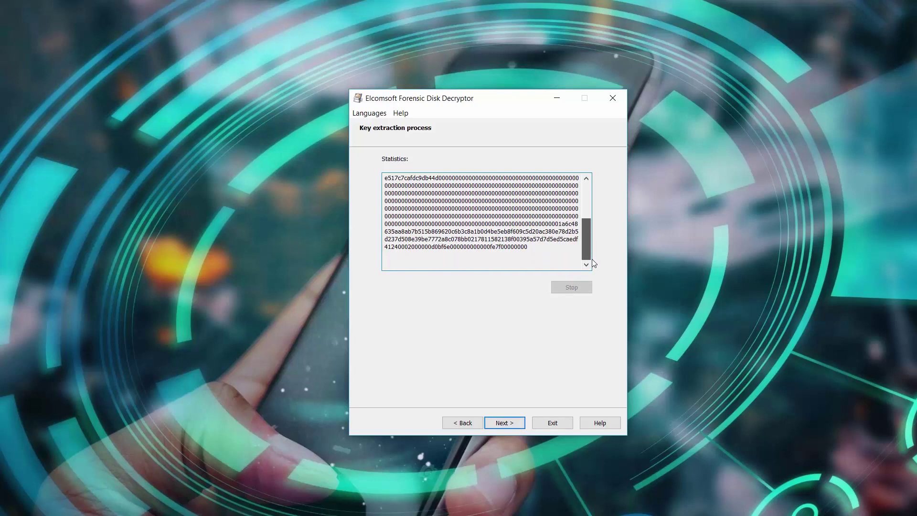
pyautogui.click(506, 423)
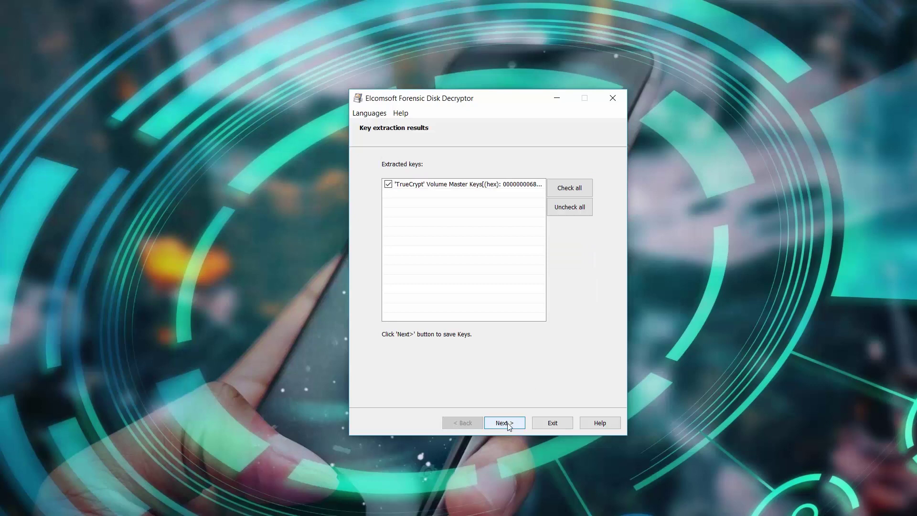
pyautogui.click(505, 423)
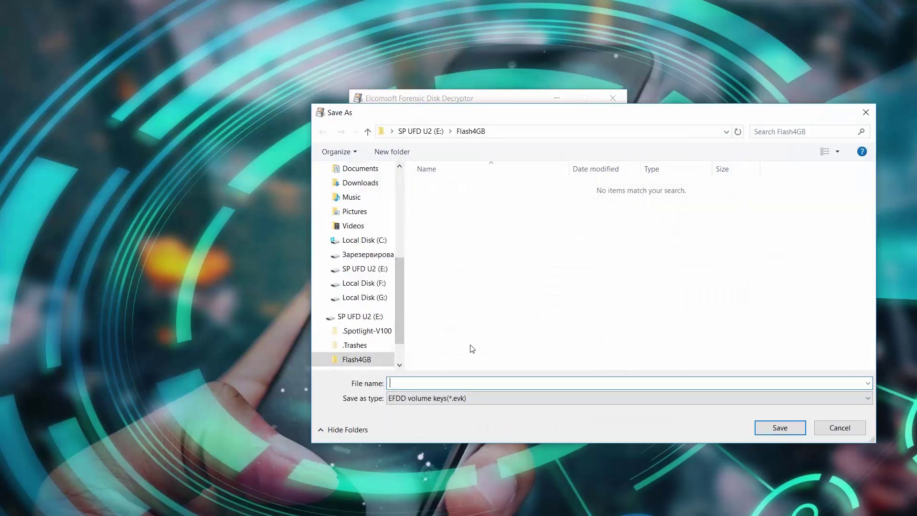
pyautogui.write('VeraCryptKey')
pyautogui.click(773, 429)
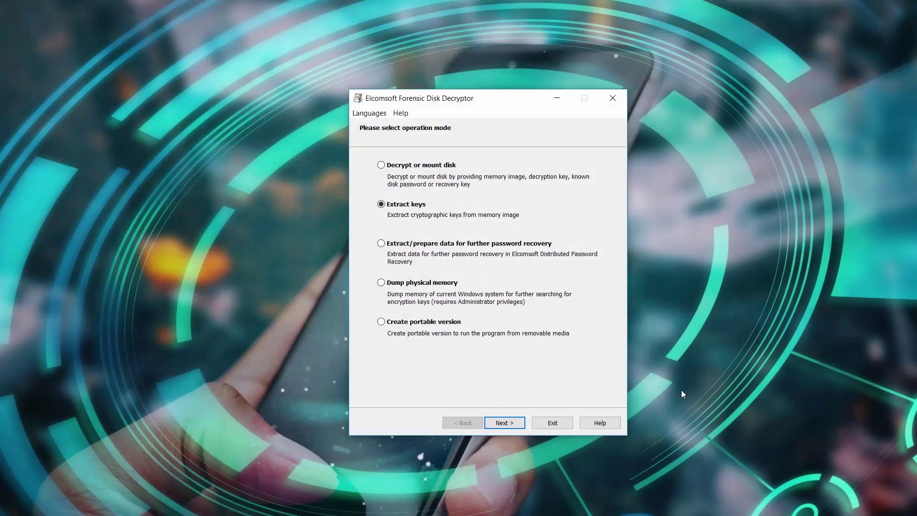
# Start a decrypt or mount disk operation with a disk image file as the data source and load Flash4GB.img
pyautogui.click(382, 166)
pyautogui.click(510, 424)
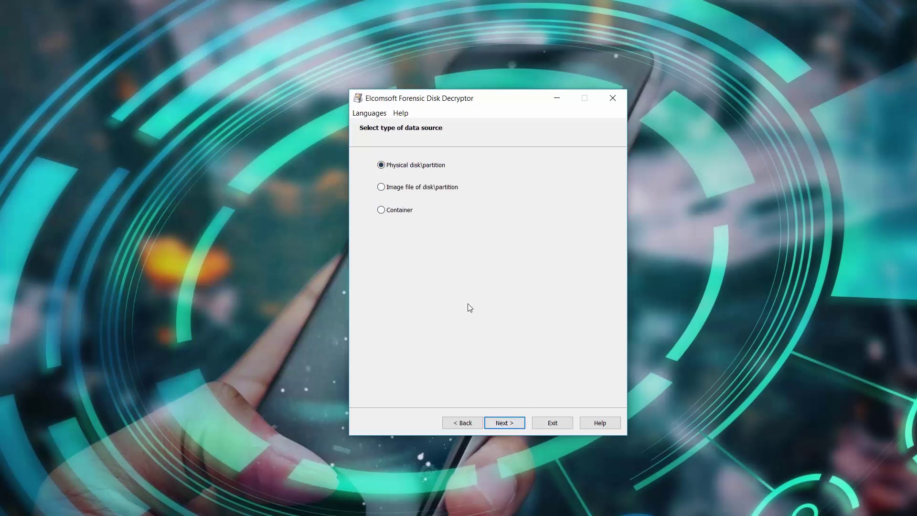
pyautogui.click(425, 188)
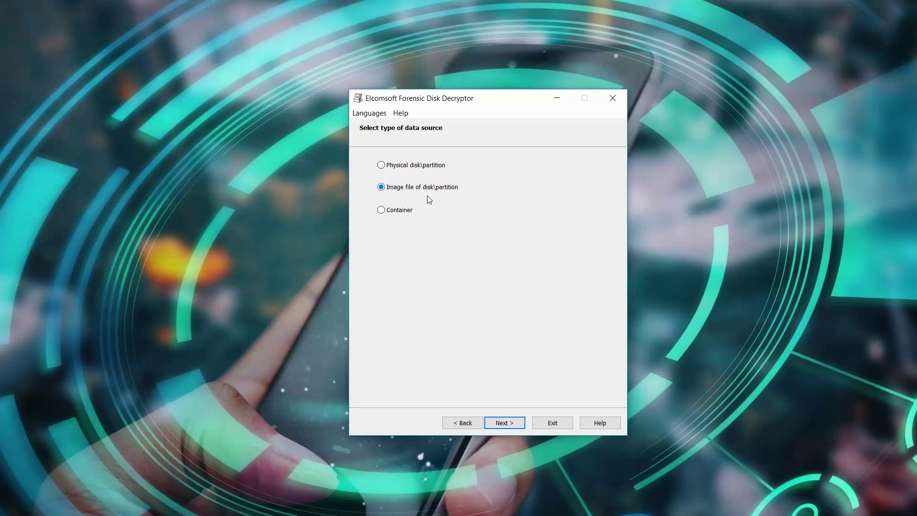
pyautogui.click(505, 423)
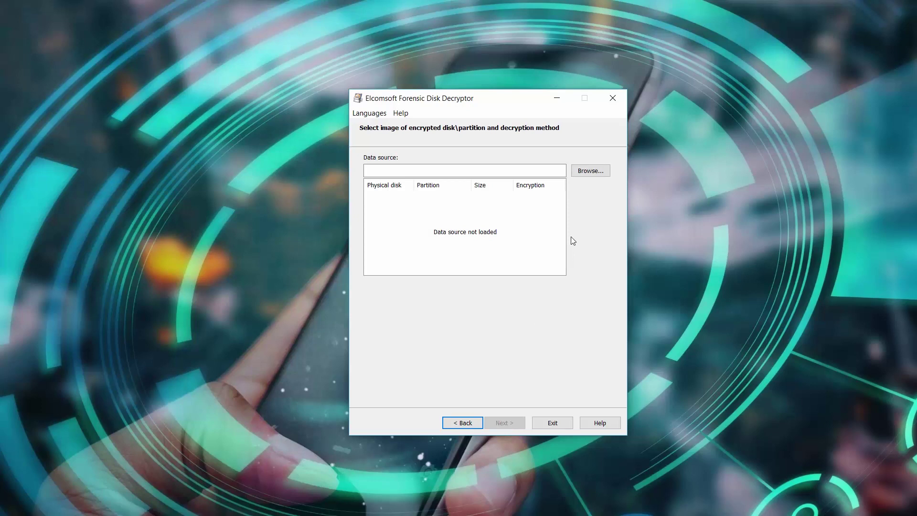
pyautogui.click(588, 170)
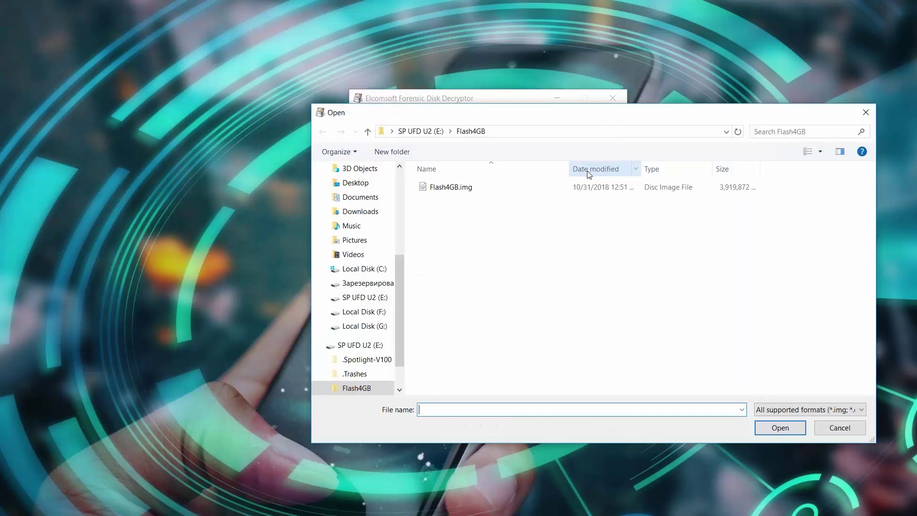
pyautogui.click(487, 191)
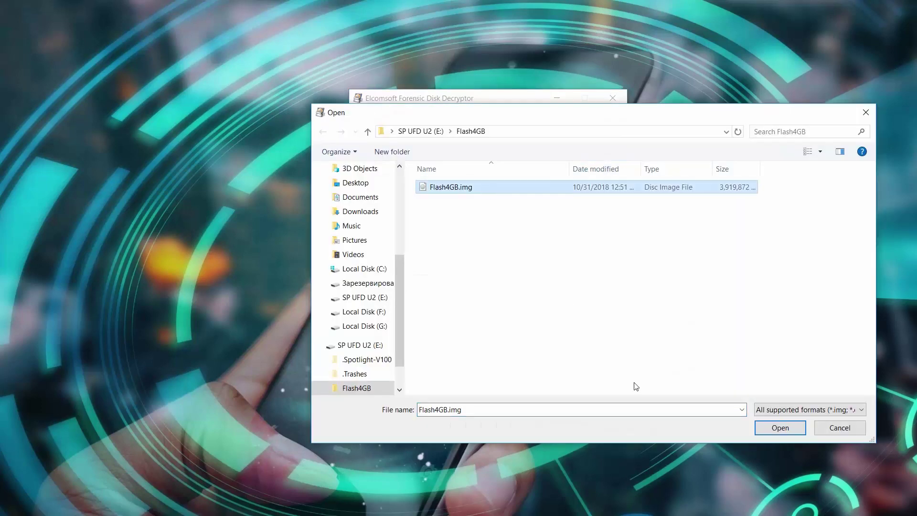
pyautogui.click(782, 428)
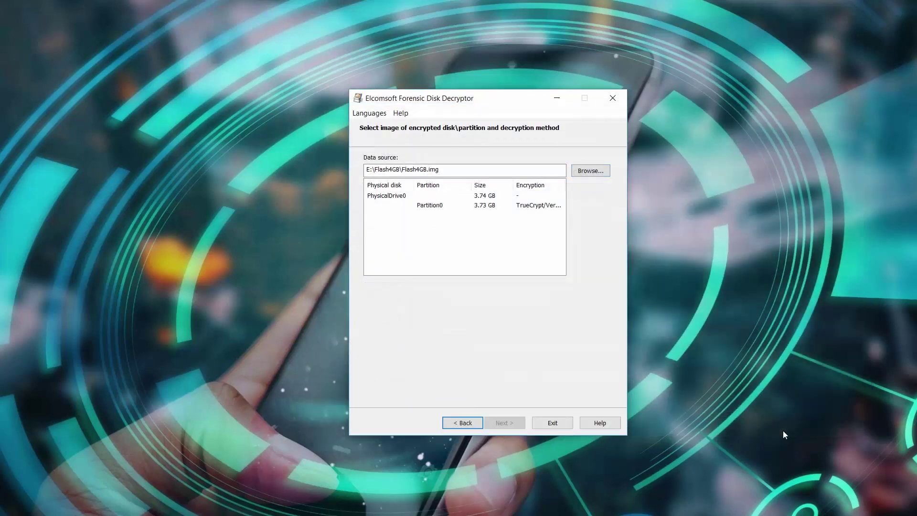
# Select the encrypted Partition0, set the decryption method to saved keys, and supply the VeraCryptKey.evk file
pyautogui.click(451, 205)
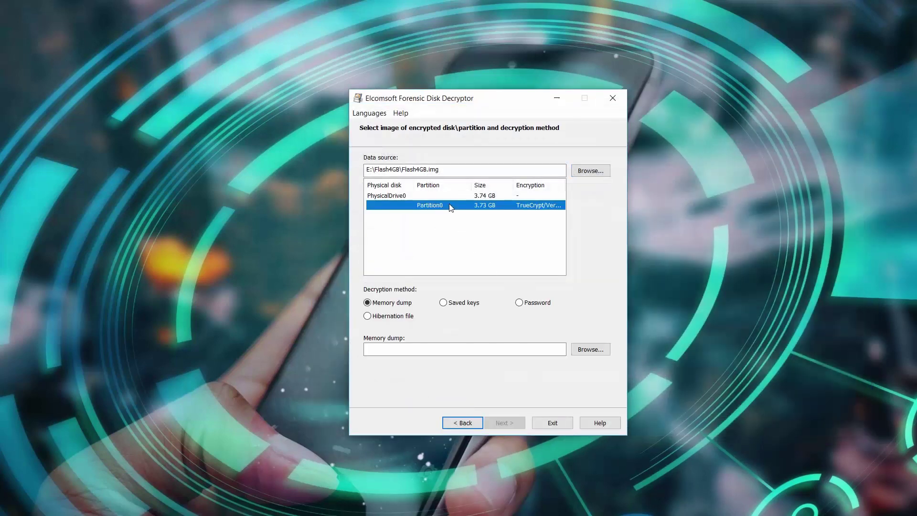
pyautogui.click(445, 303)
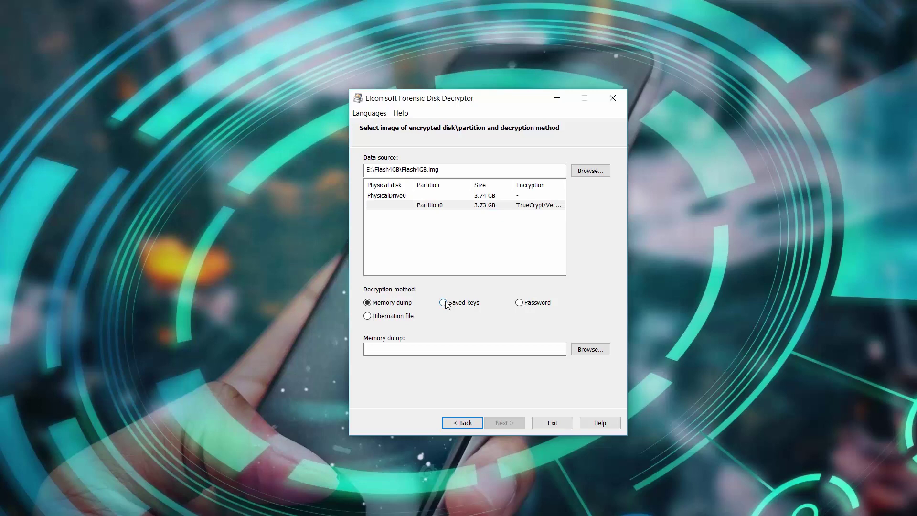
pyautogui.click(592, 353)
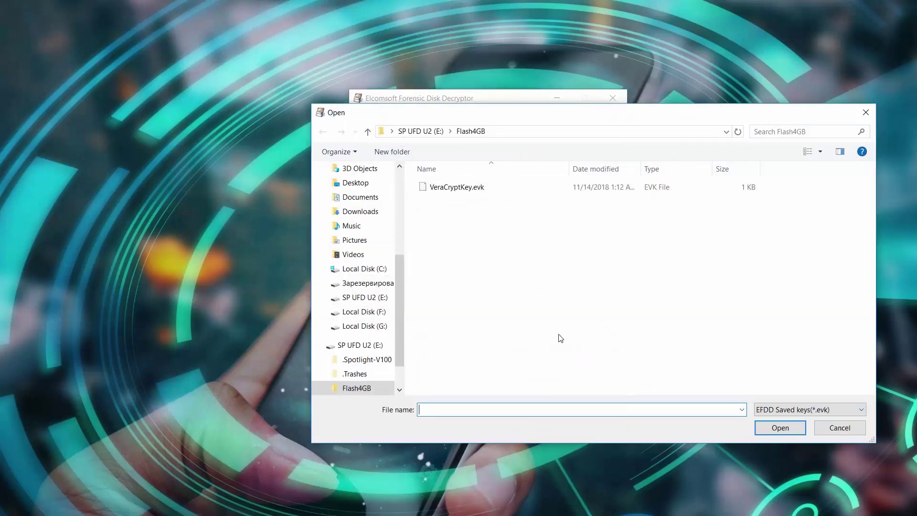
pyautogui.click(456, 187)
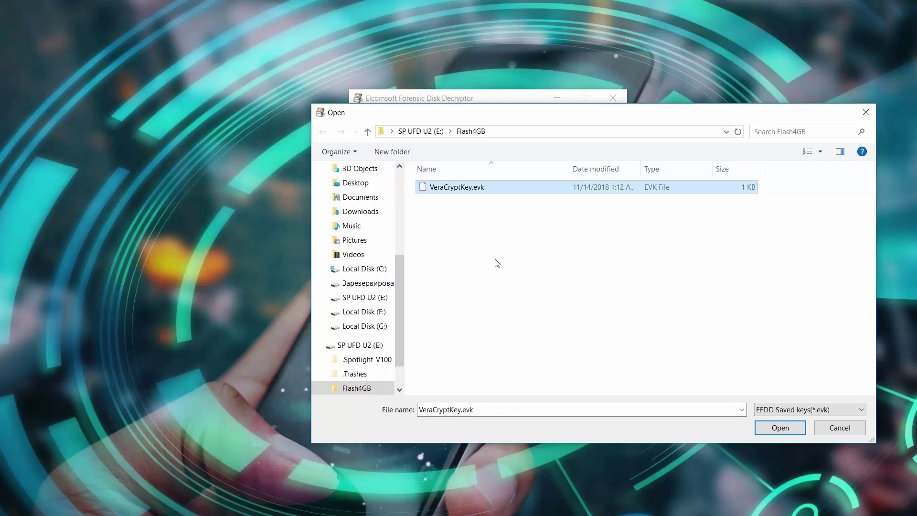
pyautogui.click(772, 429)
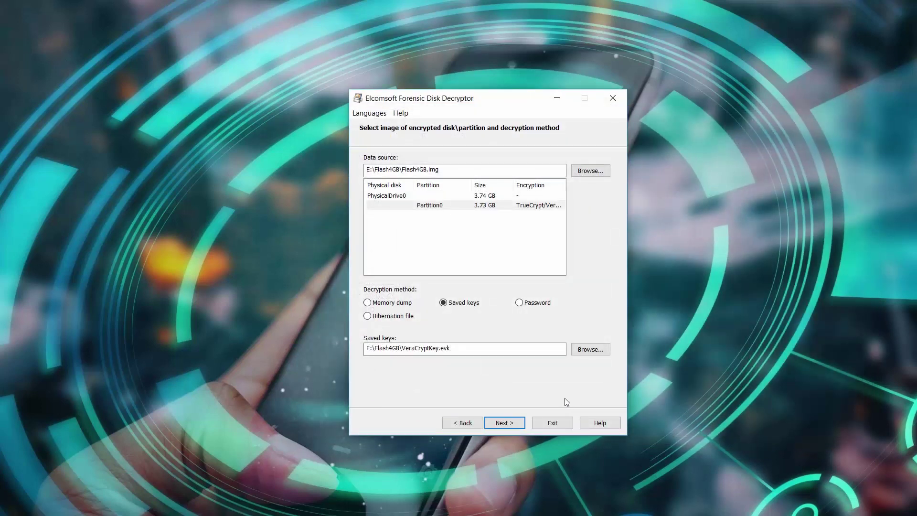
pyautogui.click(518, 421)
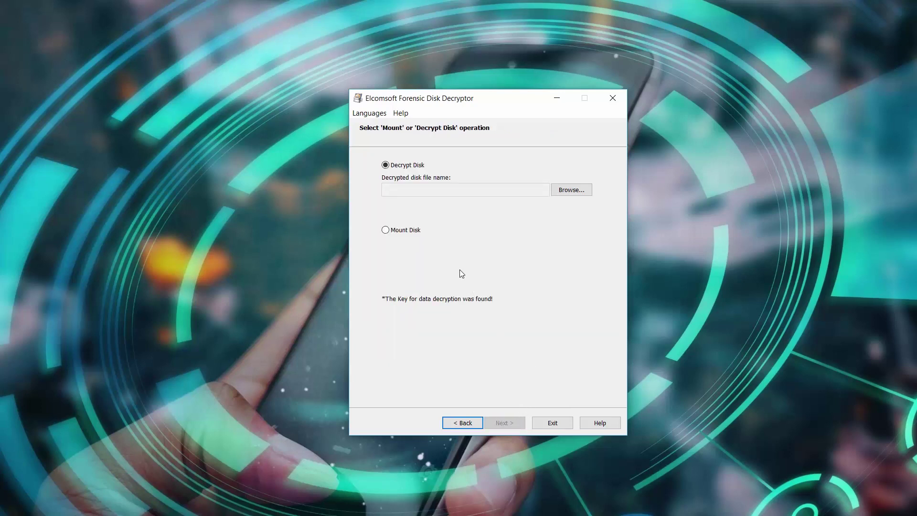
# Choose to mount the disk instead of decrypting it, mount it as drive H, and allow the program public network access through the firewall
pyautogui.click(419, 233)
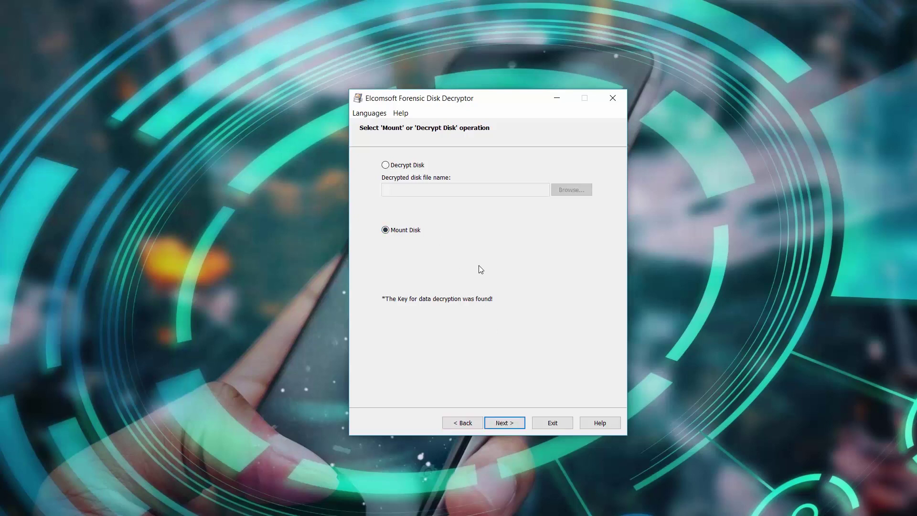
pyautogui.click(518, 423)
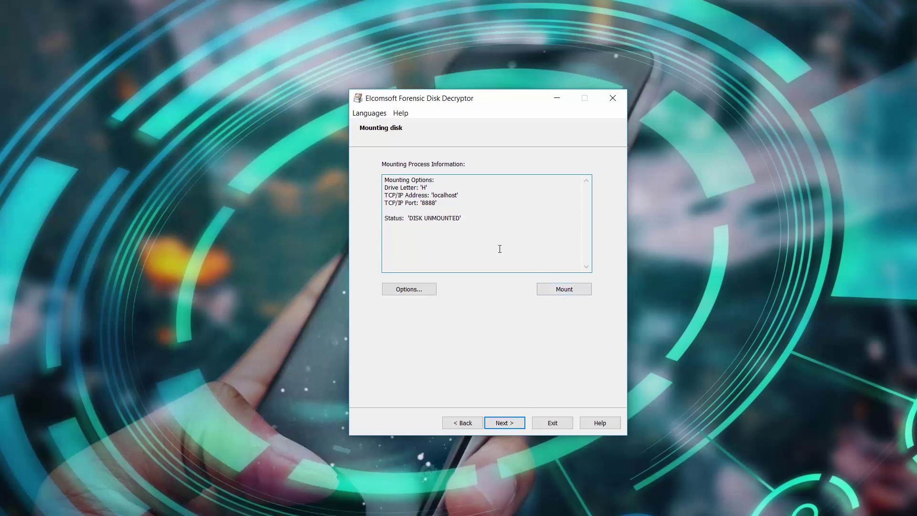
pyautogui.click(551, 292)
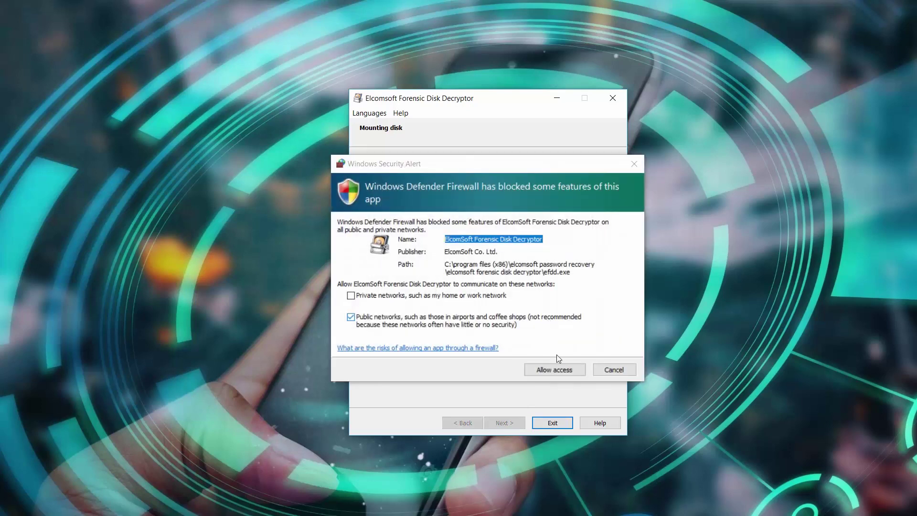
pyautogui.click(554, 370)
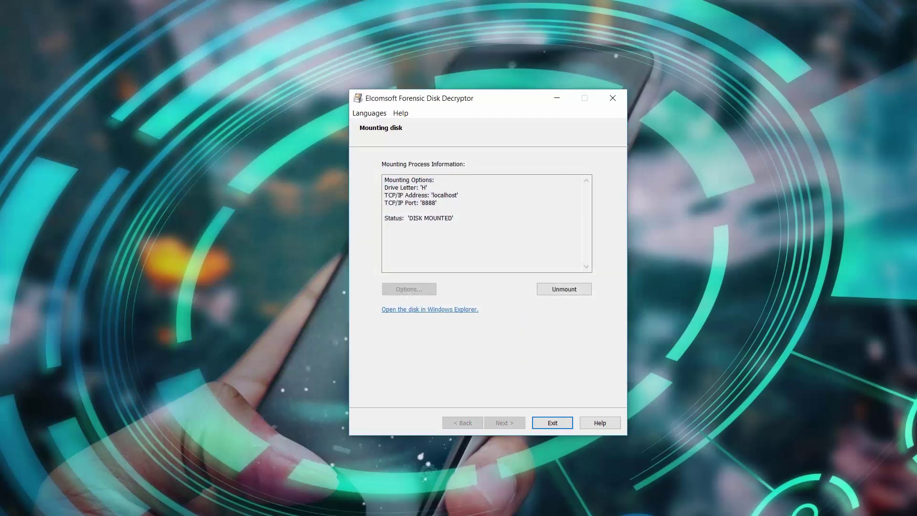
# Switch to File Explorer and open Local Disk (H:) to examine the files on the mounted volume
pyautogui.press('super+e')
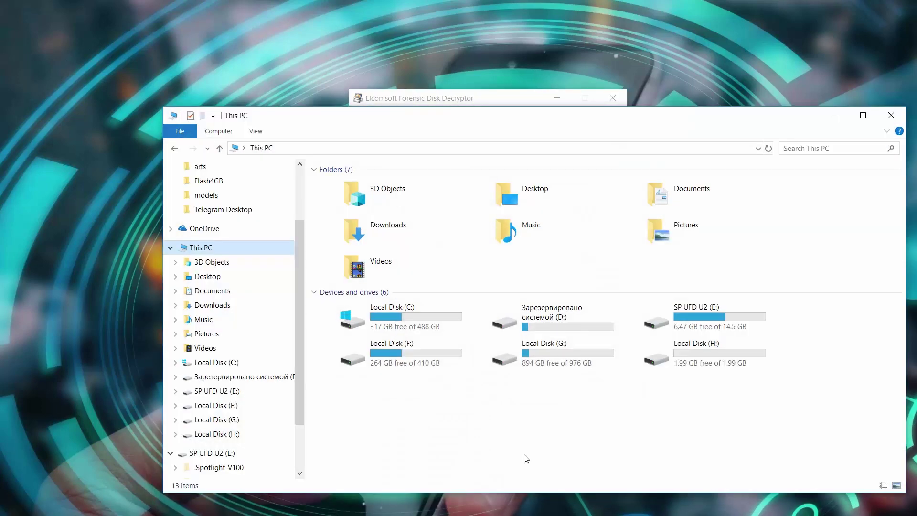
pyautogui.click(698, 352)
pyautogui.doubleClick(698, 352)
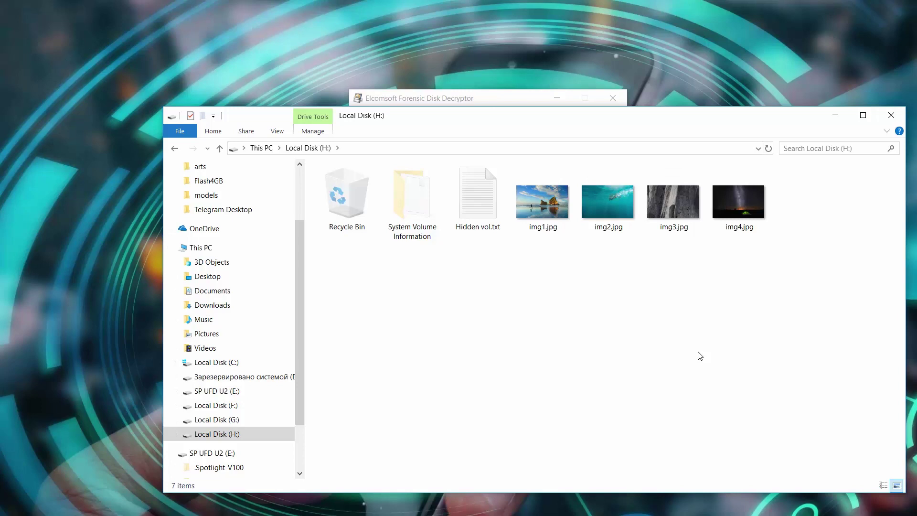
pyautogui.moveTo(775, 256); pyautogui.dragTo(457, 311)
# Narrow the File Explorer window to uncover the decryptor, and unmount drive H with a forced dismount of the volume
pyautogui.moveTo(906, 162); pyautogui.dragTo(530, 162)
pyautogui.click(561, 289)
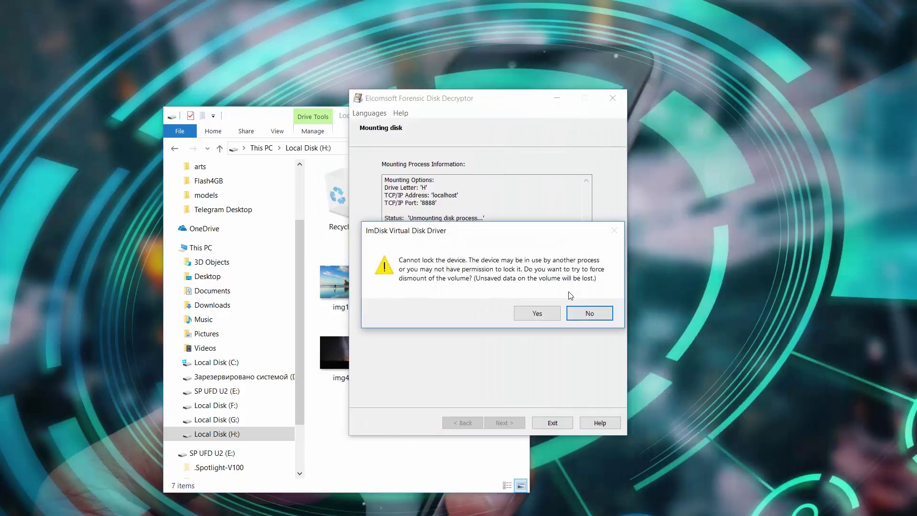
pyautogui.press('y')
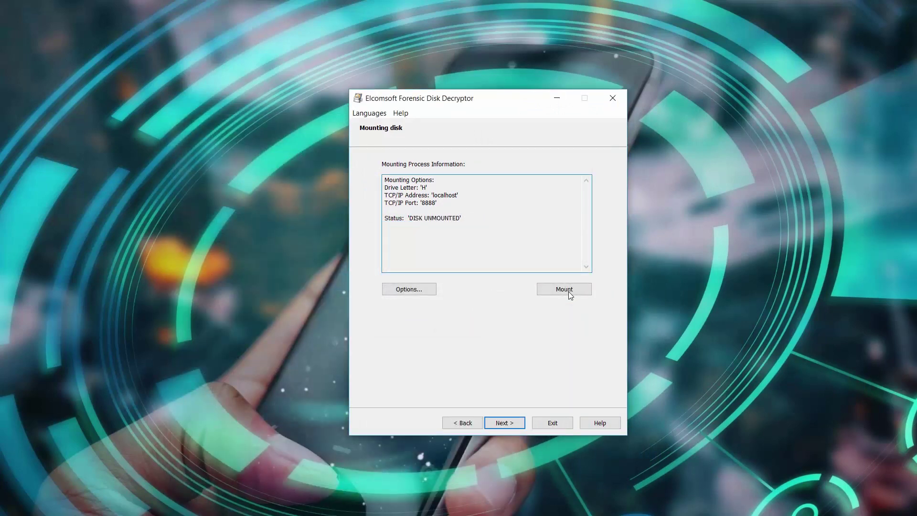
# Finish the mounting operation, return to the operation mode selection, and exit the program
pyautogui.press('Return')
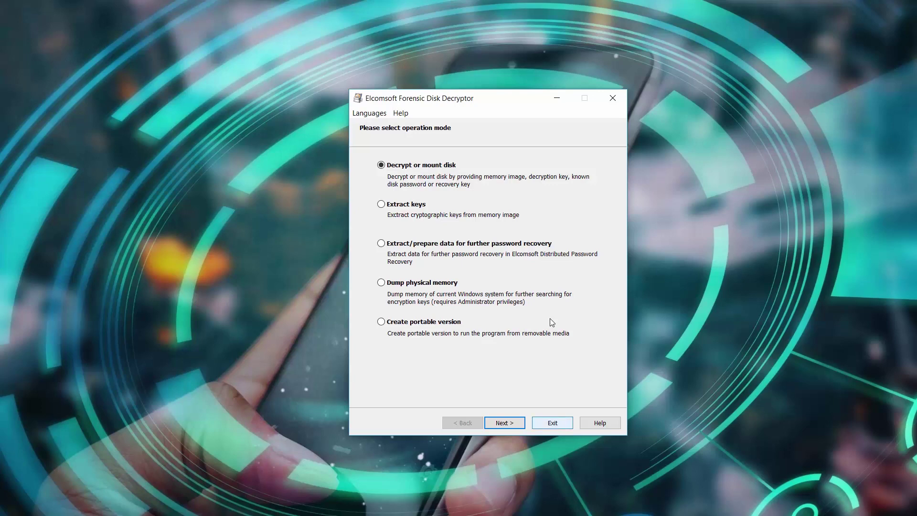
pyautogui.press('space')
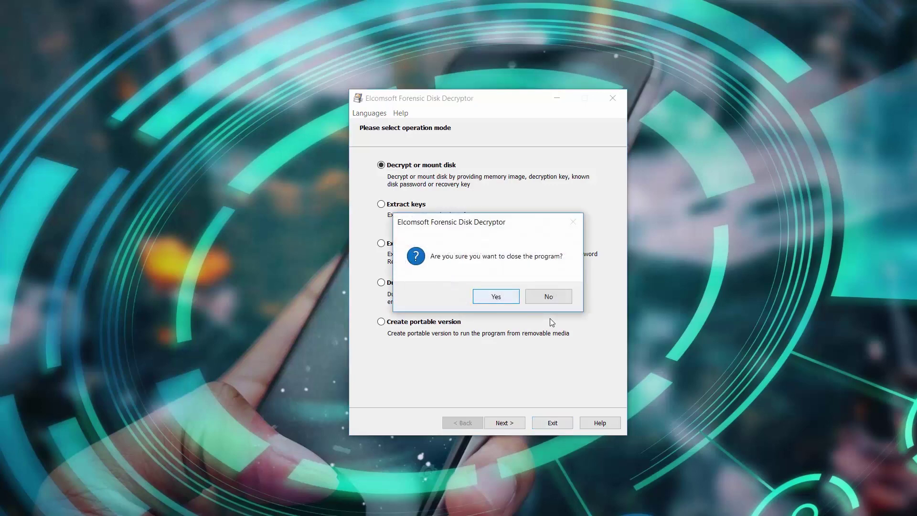
pyautogui.press('Return')
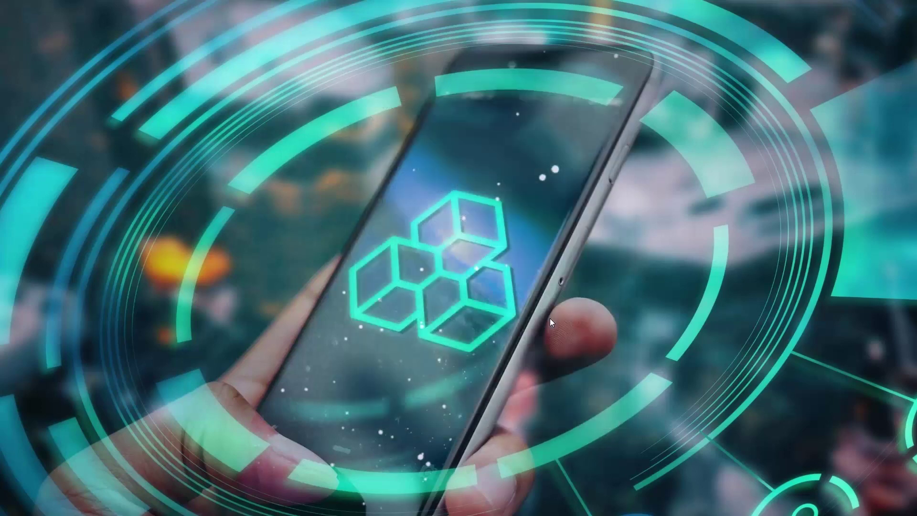